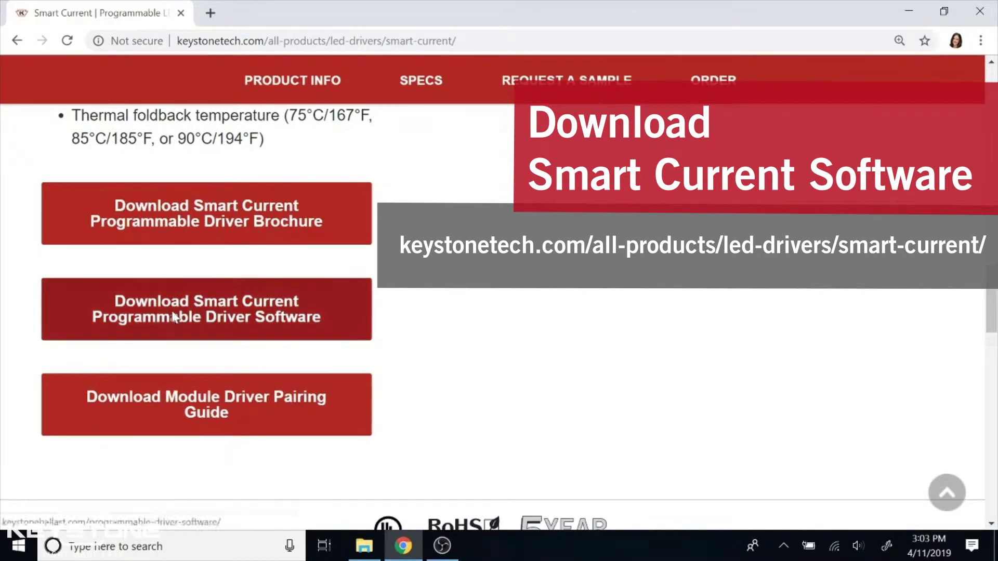
Step: On the programmable driver software page, enter the company name and choose OEM
{"action": "left_click", "coordinate": [173, 319]}
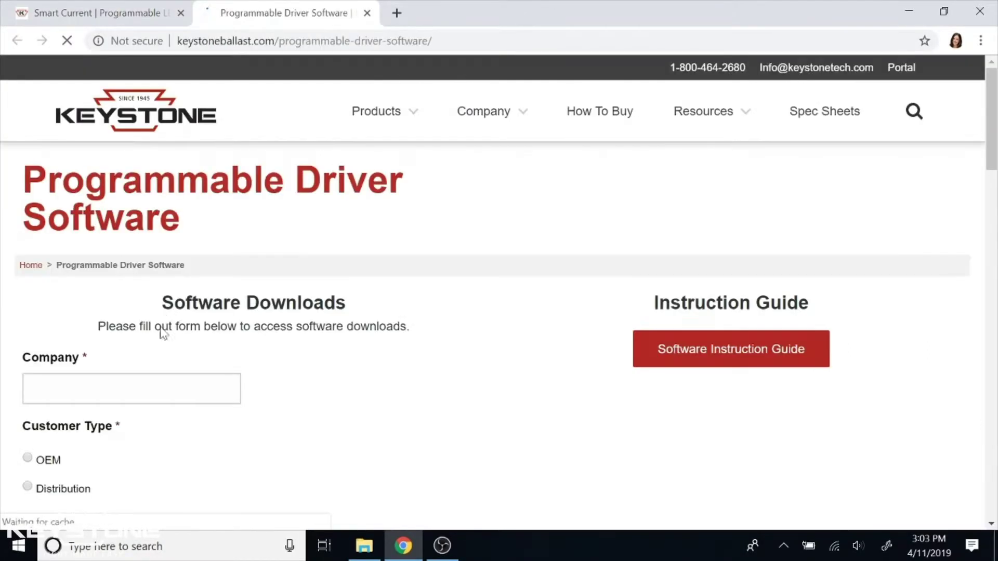
{"action": "left_click", "coordinate": [125, 389]}
{"action": "type", "text": "keystone"}
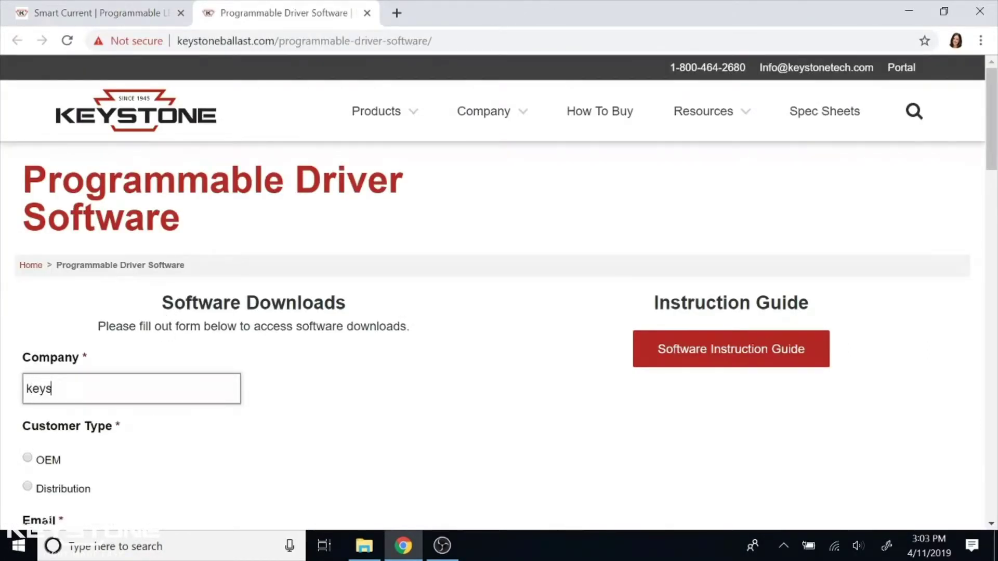
{"action": "left_click", "coordinate": [27, 458]}
{"action": "scroll", "coordinate": [101, 413], "scroll_direction": "down", "scroll_amount": 2}
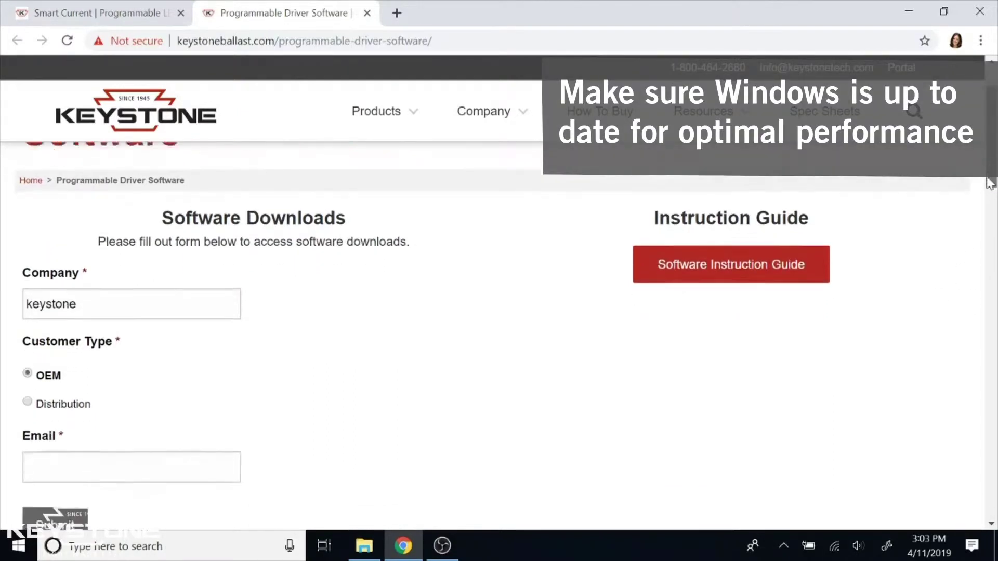
Step: Enter the email, submit the form, and download Smart Current Programming Software – Full
{"action": "left_click", "coordinate": [101, 373]}
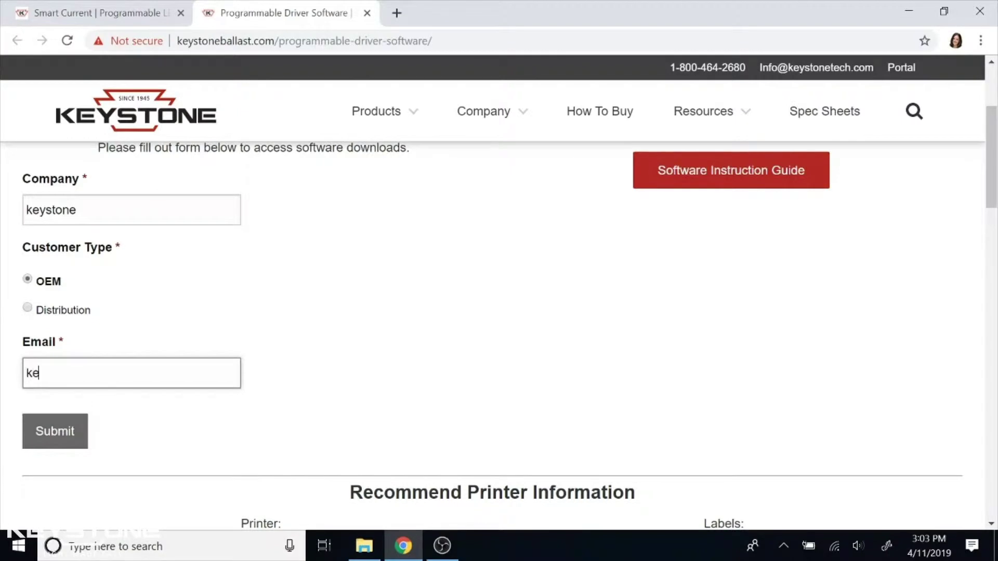
{"action": "type", "text": "@key"}
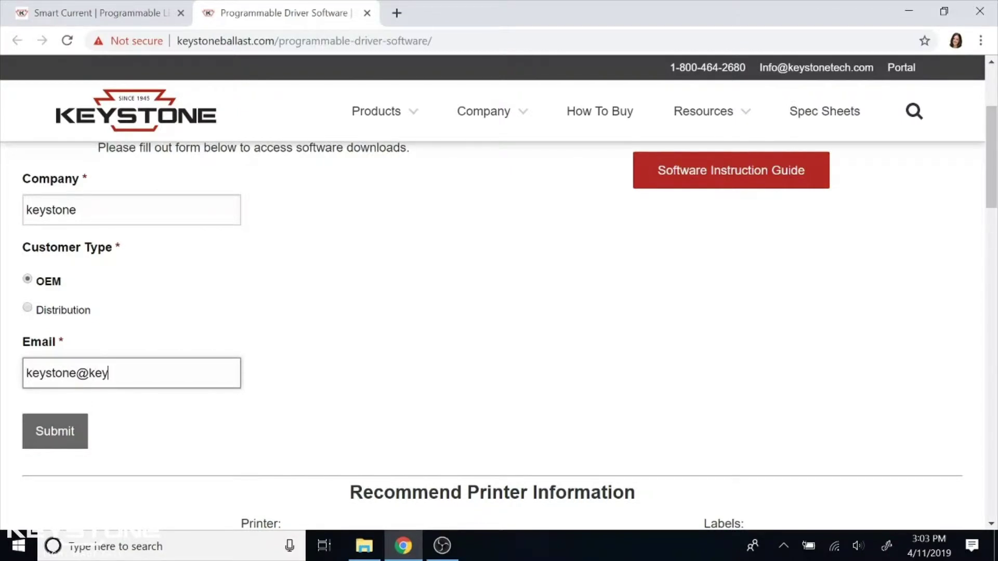
{"action": "type", "text": "tech.com"}
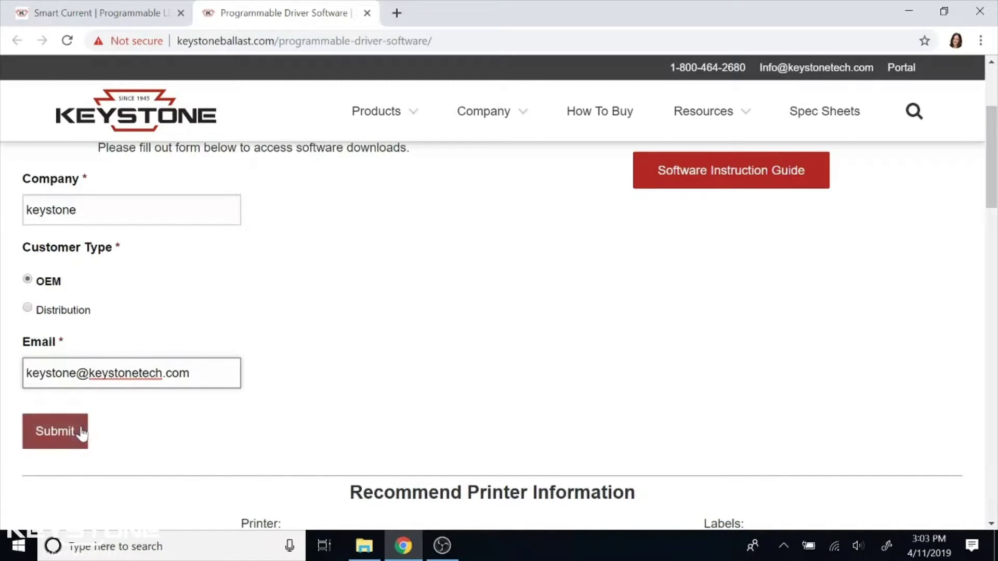
{"action": "left_click", "coordinate": [73, 434]}
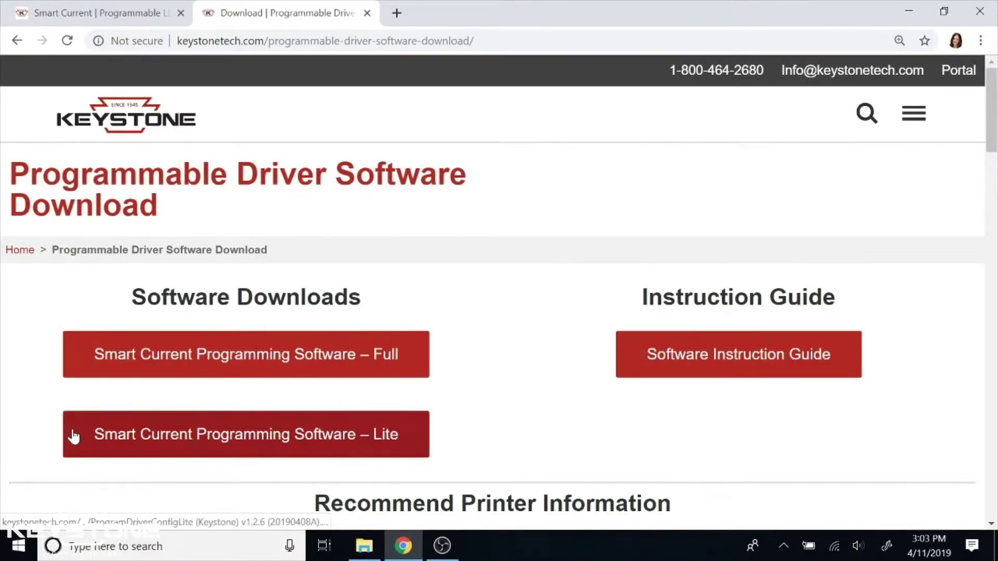
{"action": "left_click_drag", "start_coordinate": [992, 152], "coordinate": [991, 168]}
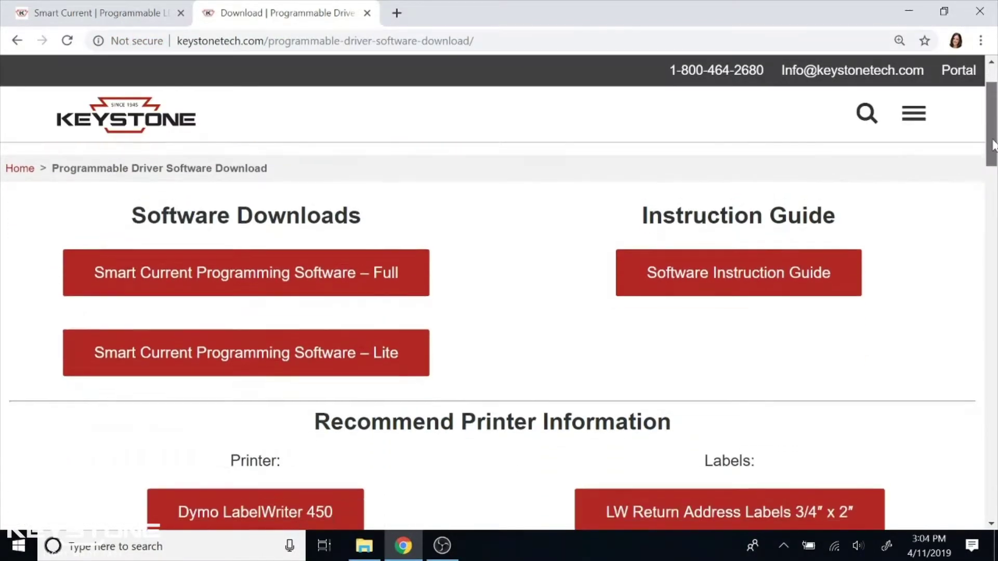
{"action": "left_click", "coordinate": [279, 267]}
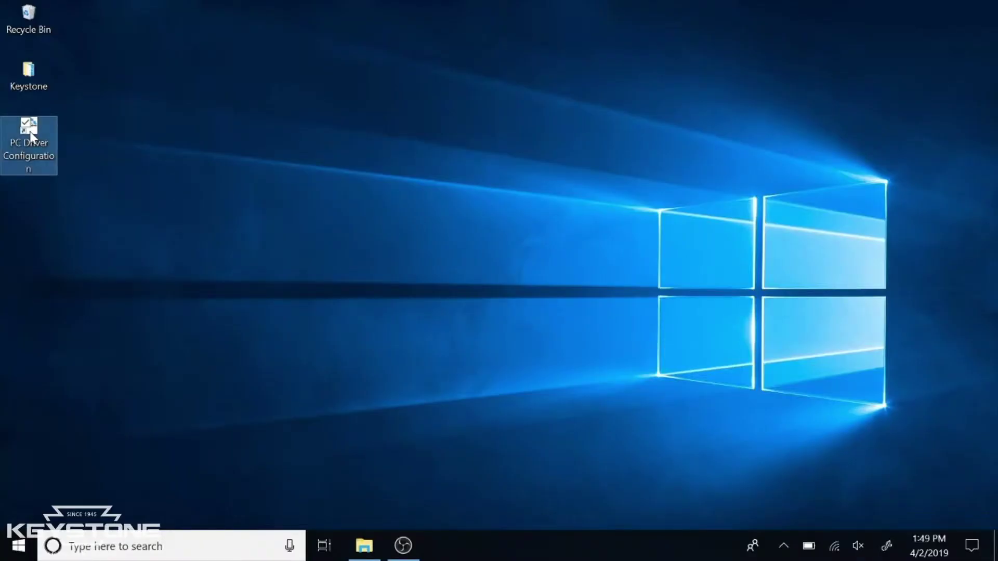
Step: Launch Programmable Driver Configuration, connect to the cradled driver, and acknowledge the successful read
{"action": "double_click", "coordinate": [28, 134]}
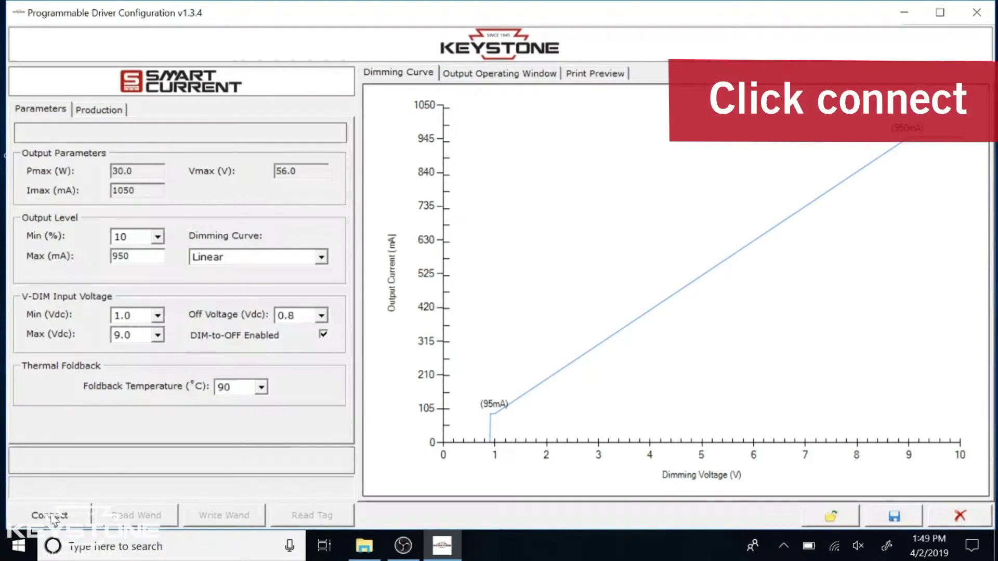
{"action": "left_click", "coordinate": [49, 516]}
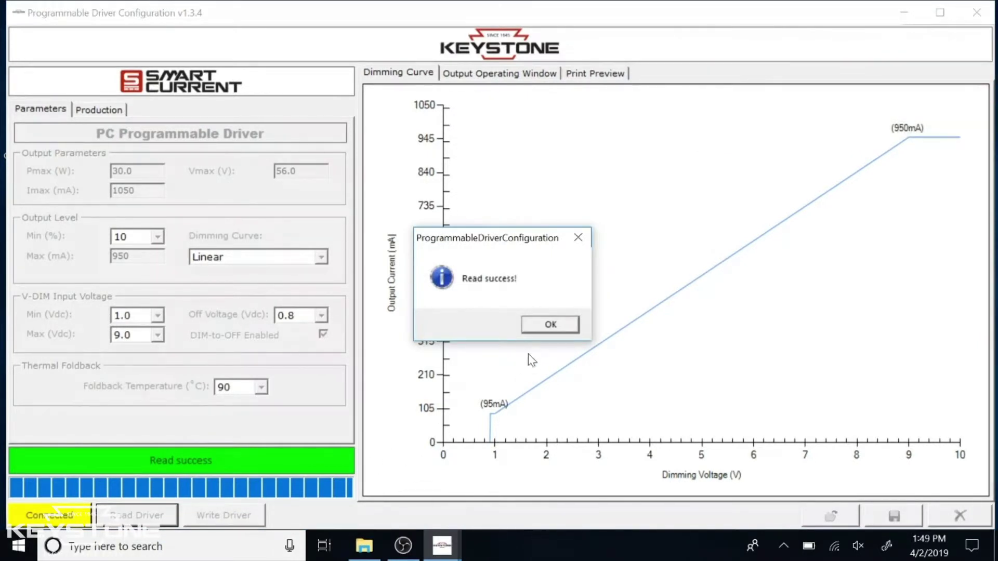
{"action": "left_click", "coordinate": [552, 328]}
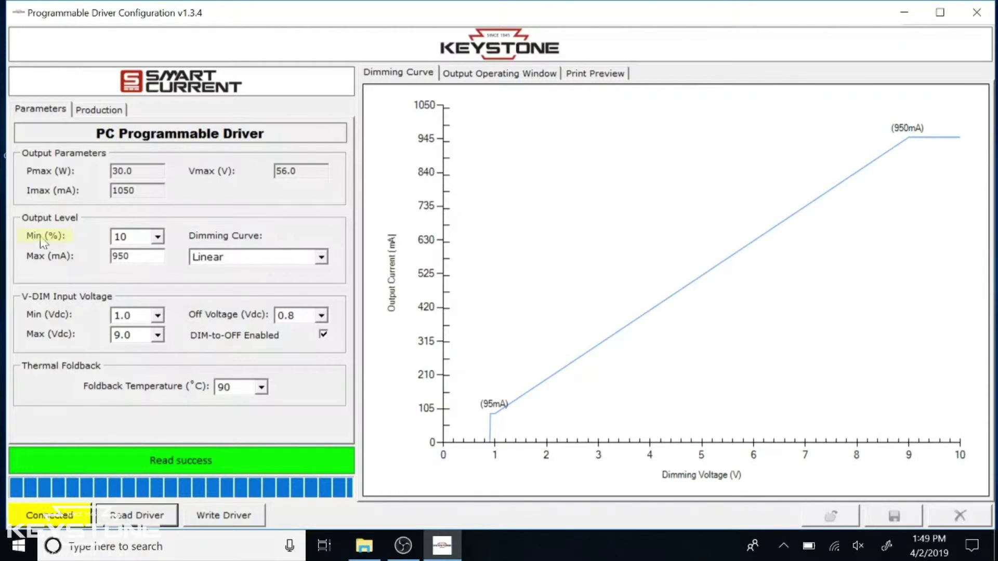
Step: Reselect 10 in the Min (%) dropdown to keep the minimum level
{"action": "left_click", "coordinate": [158, 237]}
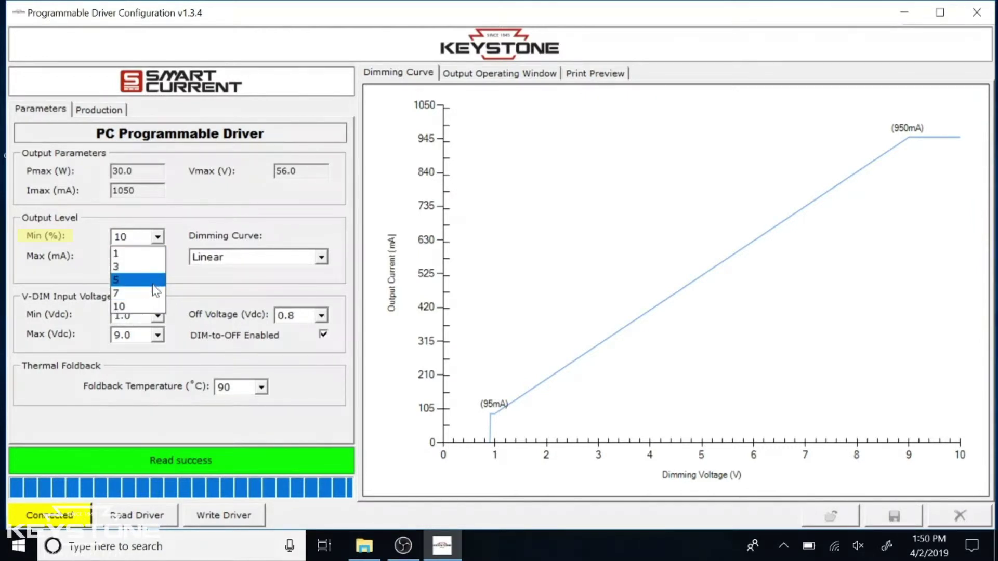
{"action": "left_click", "coordinate": [152, 306]}
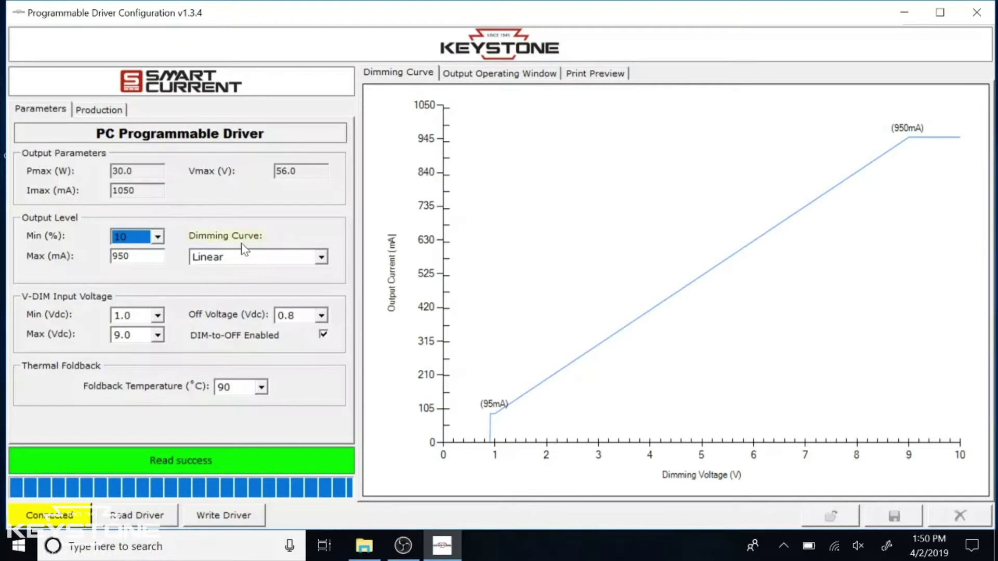
Step: Preview the Log and Inverse Log dimming curves, then settle on Square-law
{"action": "left_click", "coordinate": [320, 258]}
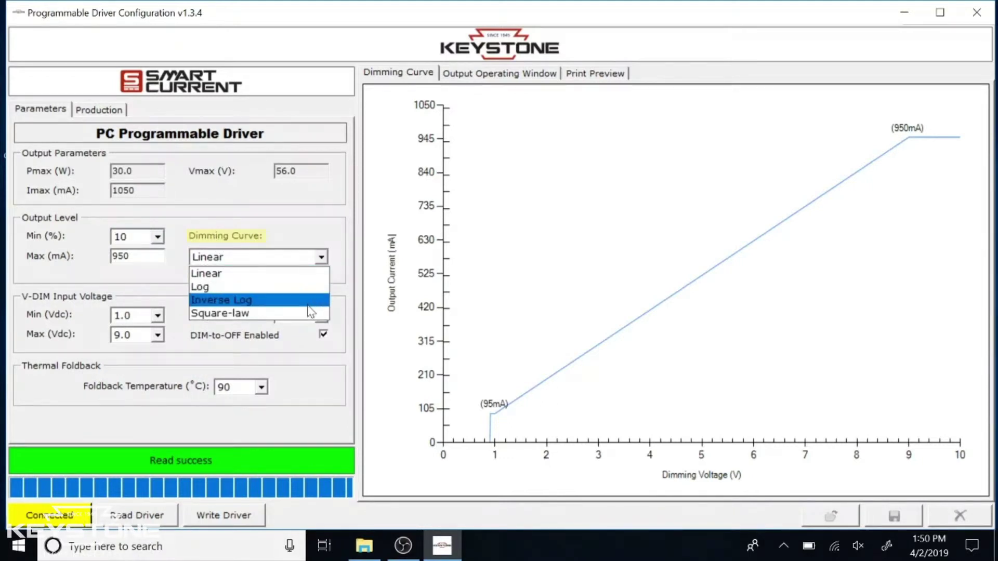
{"action": "left_click", "coordinate": [306, 279]}
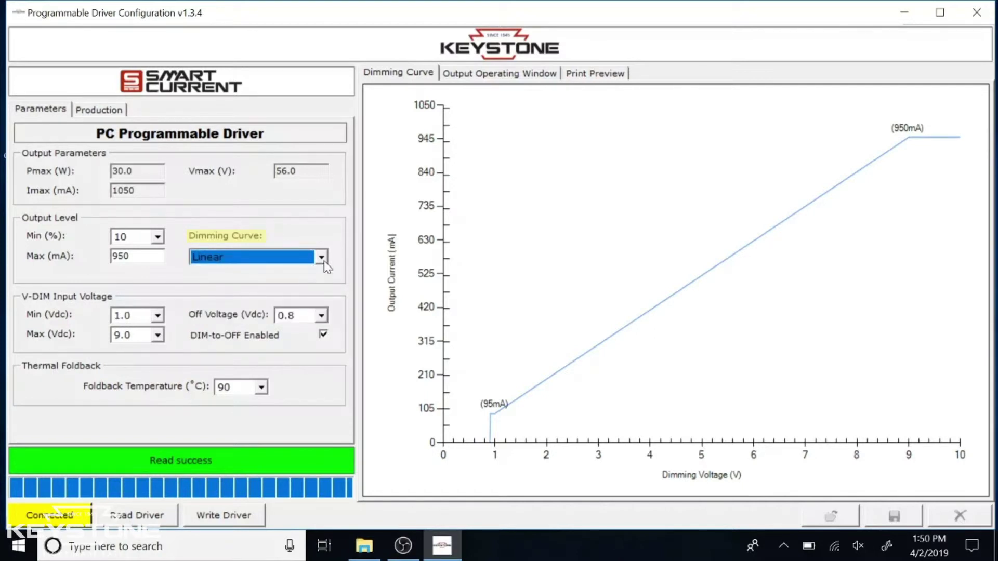
{"action": "left_click", "coordinate": [321, 258]}
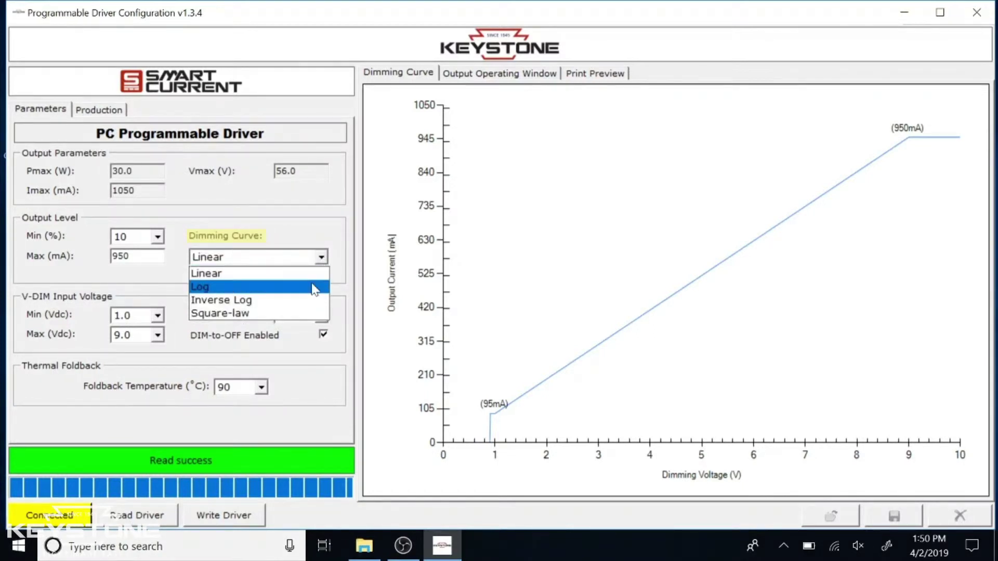
{"action": "left_click", "coordinate": [313, 292]}
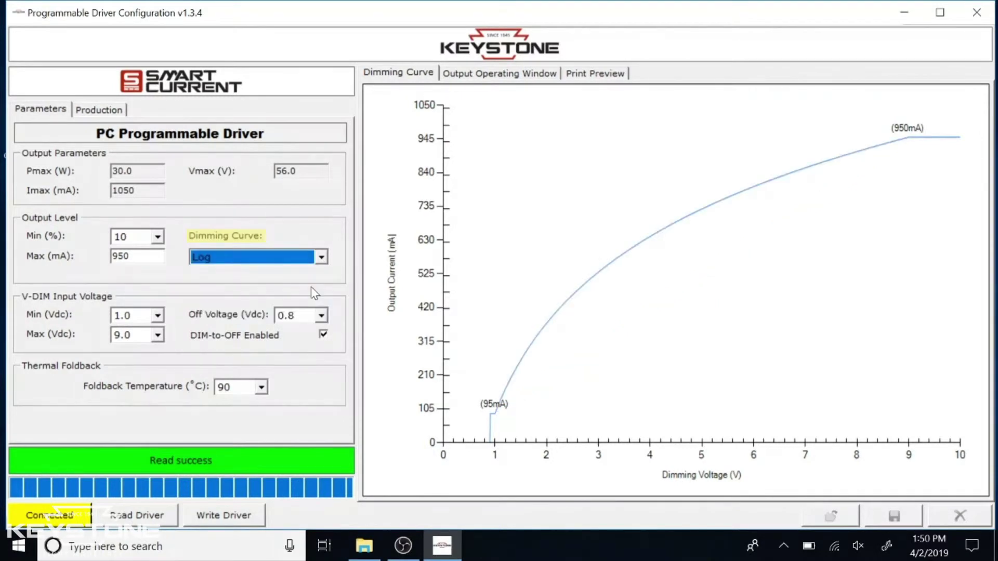
{"action": "left_click", "coordinate": [321, 258]}
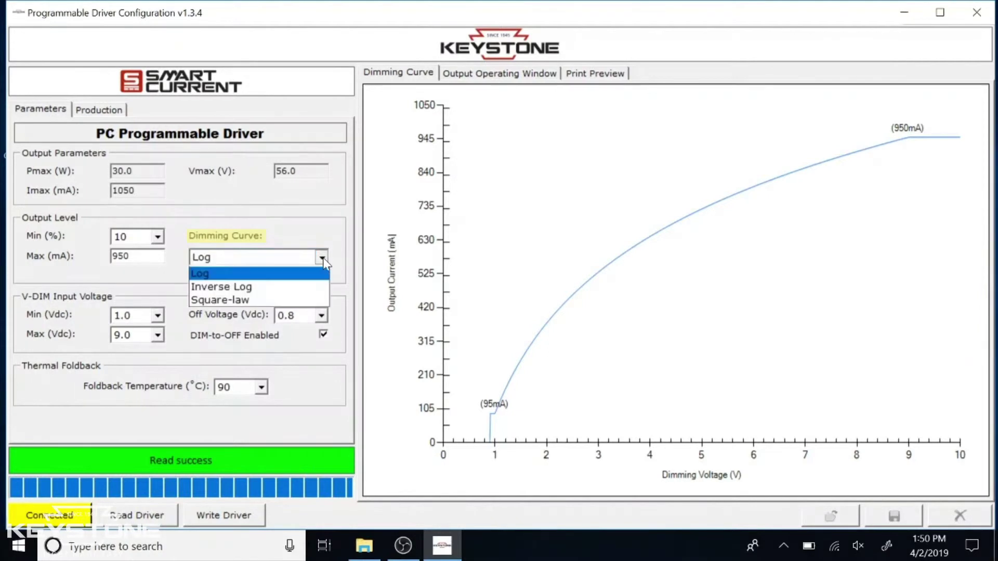
{"action": "left_click", "coordinate": [312, 302]}
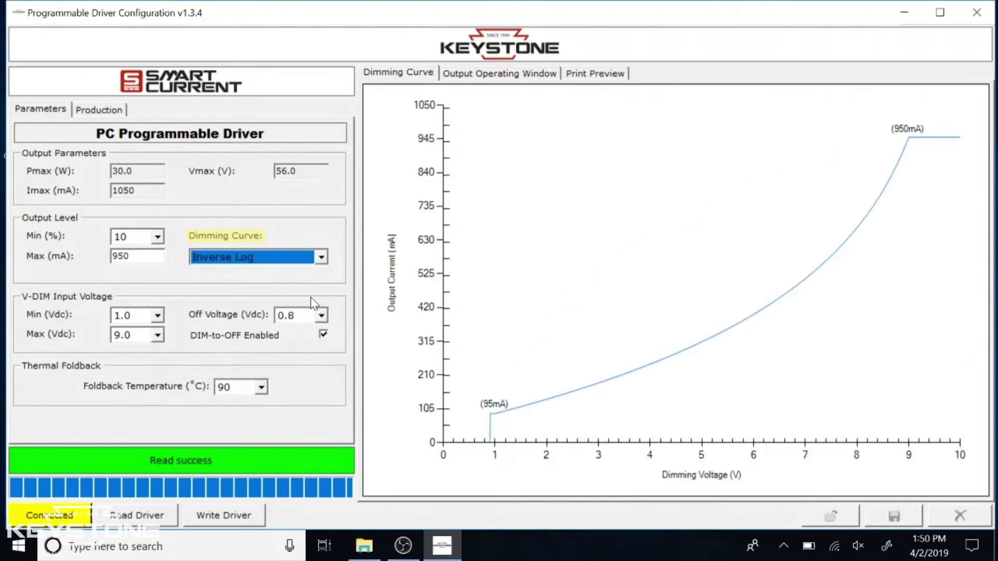
{"action": "left_click", "coordinate": [321, 258]}
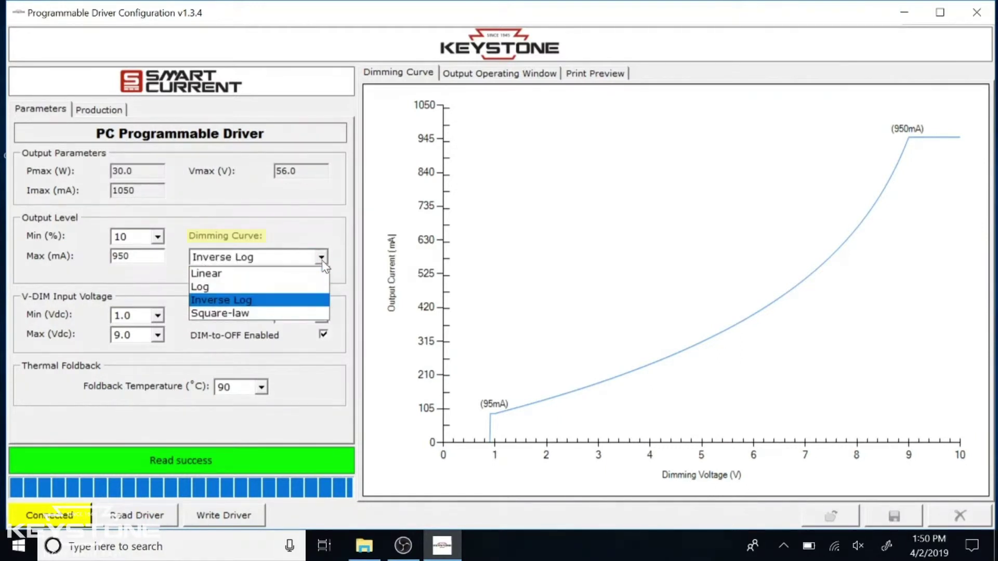
{"action": "left_click", "coordinate": [307, 314]}
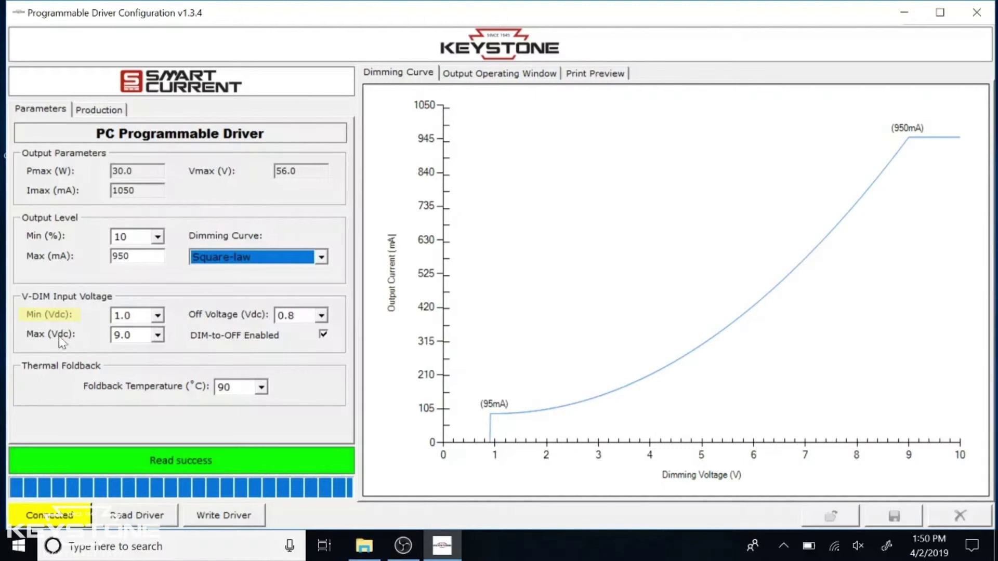
{"action": "left_click", "coordinate": [160, 315]}
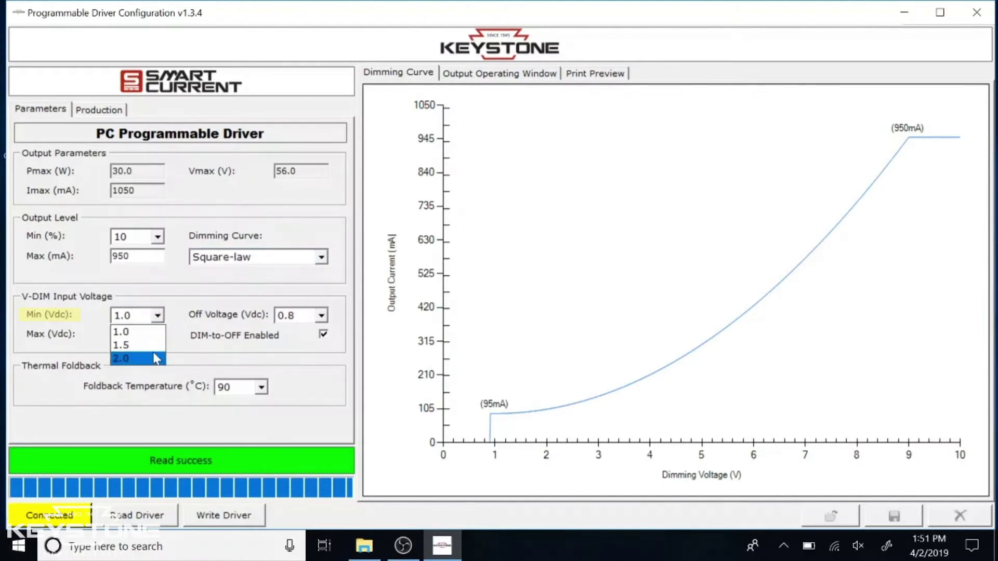
{"action": "left_click", "coordinate": [158, 320]}
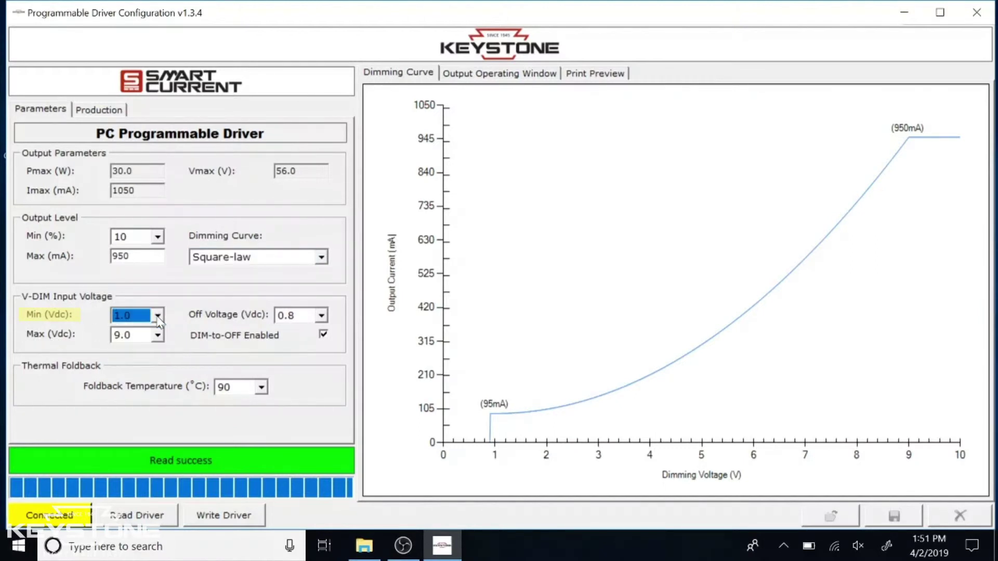
{"action": "left_click", "coordinate": [157, 335]}
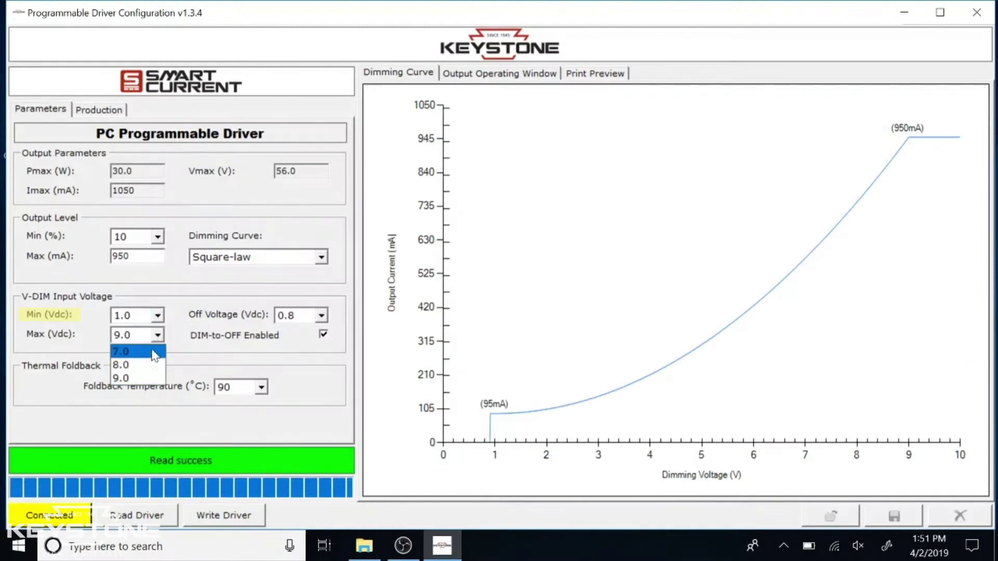
{"action": "left_click", "coordinate": [175, 318]}
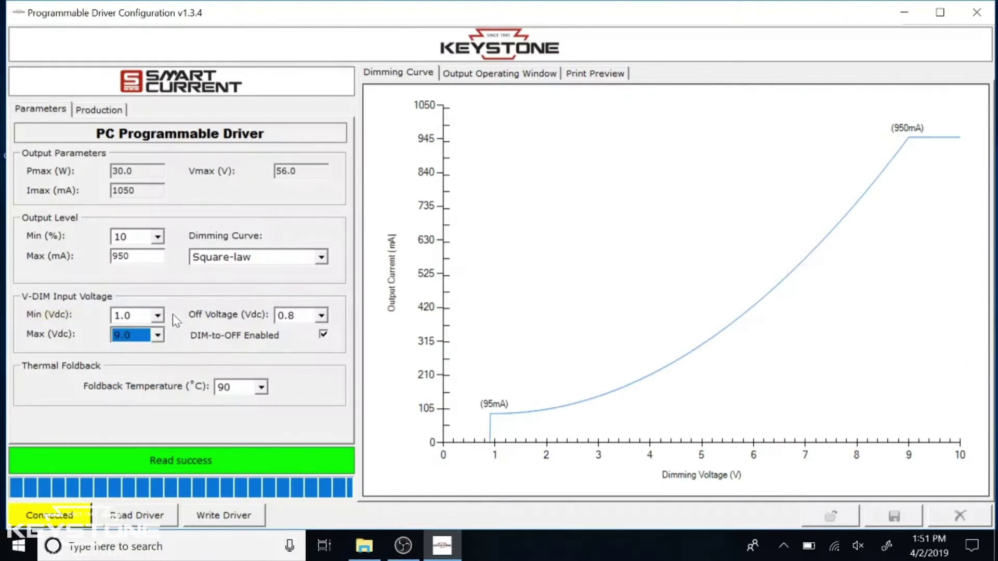
{"action": "left_click", "coordinate": [320, 315]}
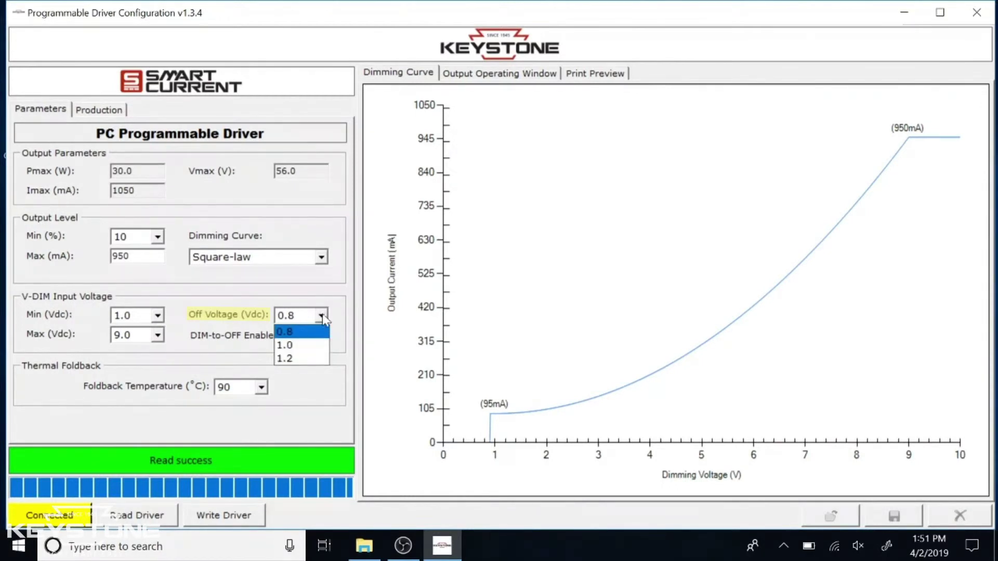
{"action": "left_click", "coordinate": [338, 301]}
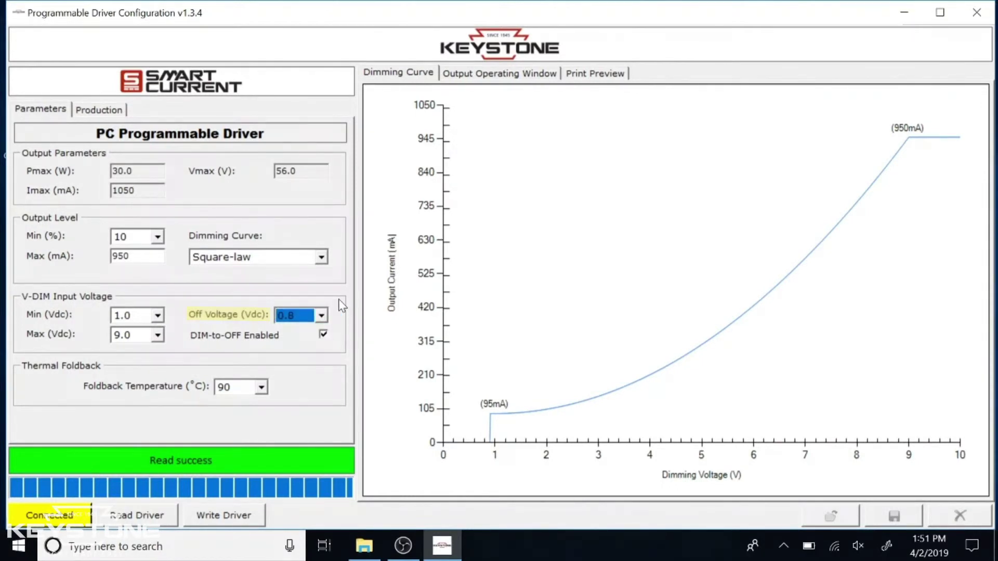
{"action": "left_click", "coordinate": [322, 336]}
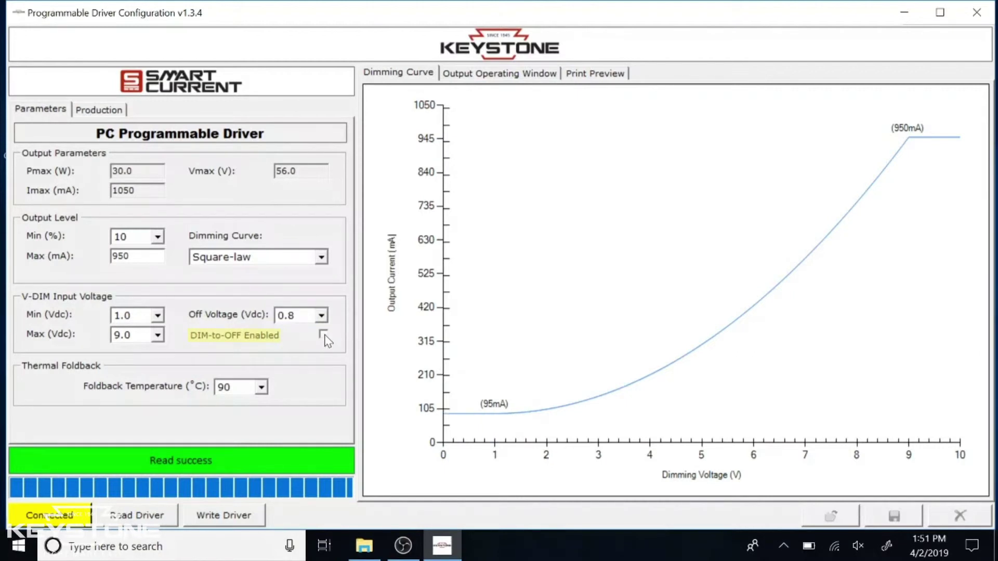
{"action": "left_click", "coordinate": [324, 335]}
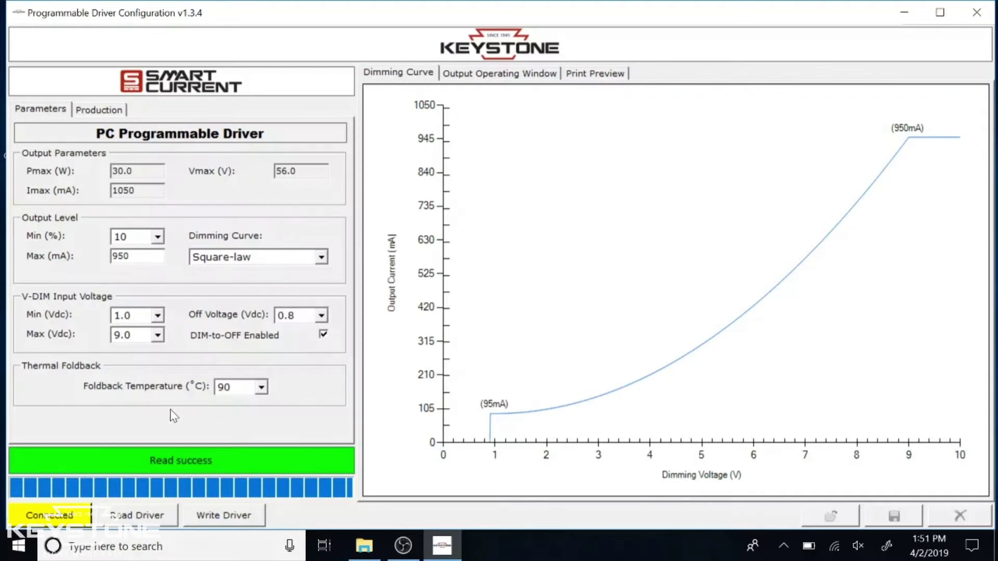
{"action": "left_click", "coordinate": [261, 389]}
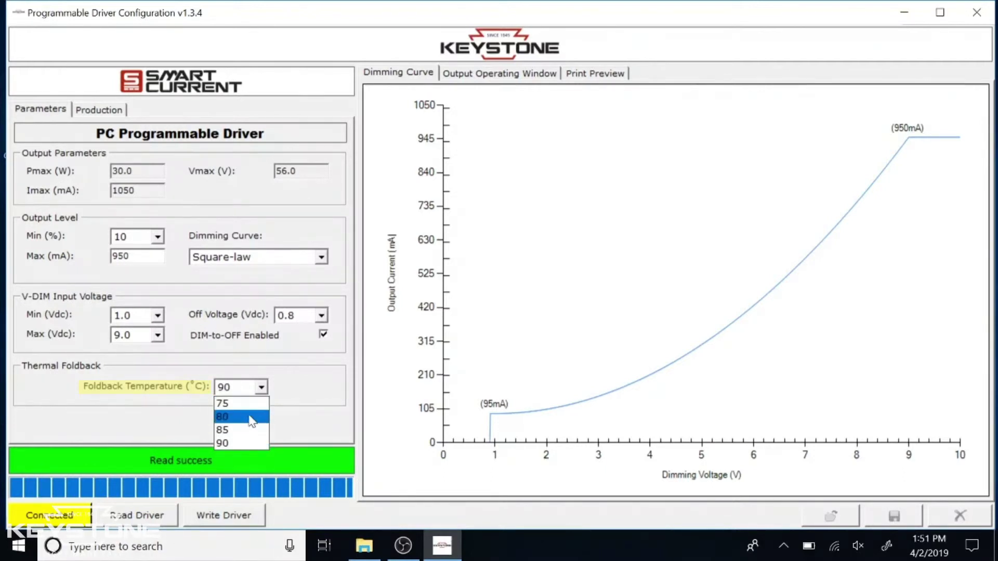
{"action": "left_click", "coordinate": [296, 392]}
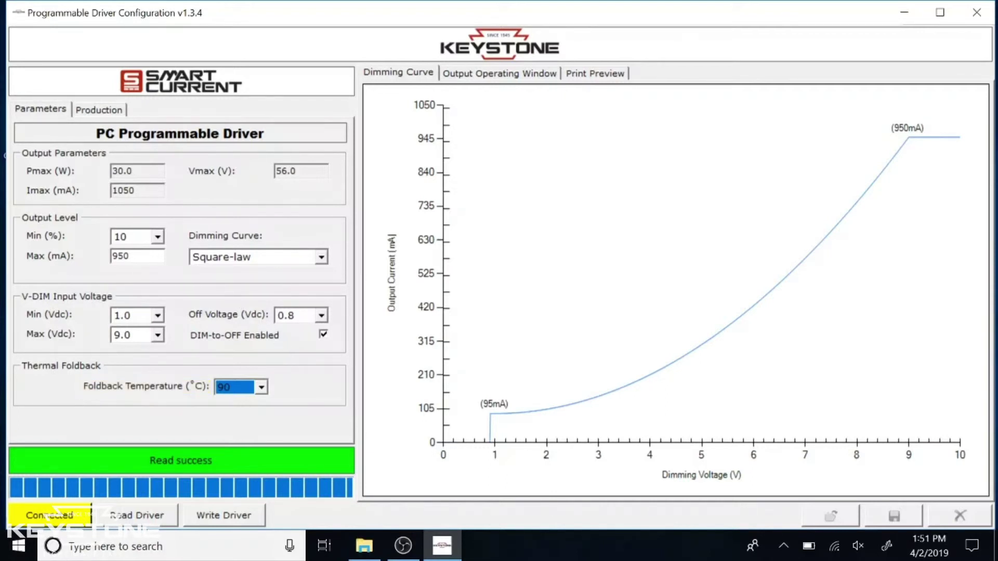
Step: Change the Max (mA) value to 1000
{"action": "left_click", "coordinate": [136, 256]}
{"action": "key", "text": "BackSpace"}
{"action": "key", "text": "BackSpace"}
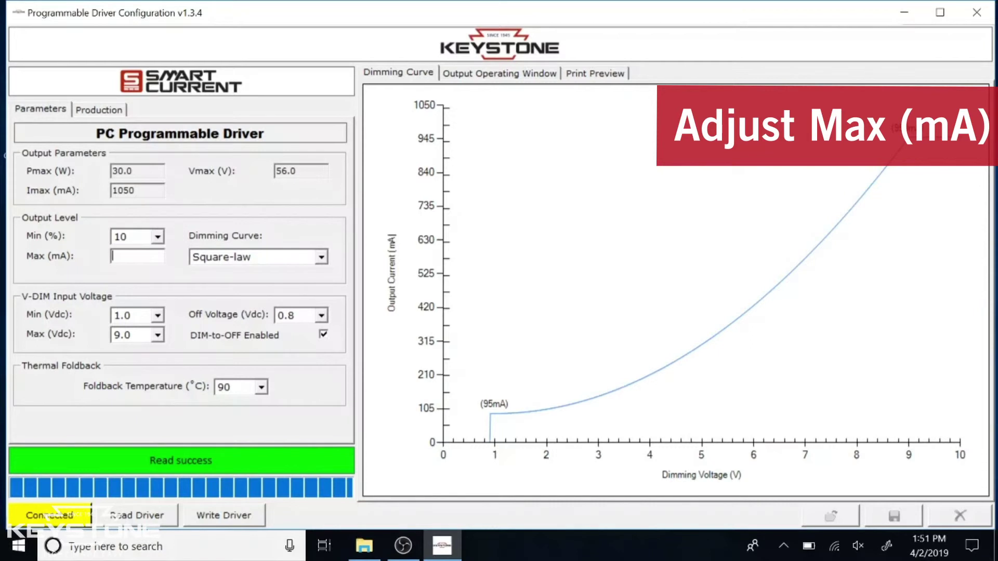
{"action": "type", "text": "1000"}
{"action": "key", "text": "Return"}
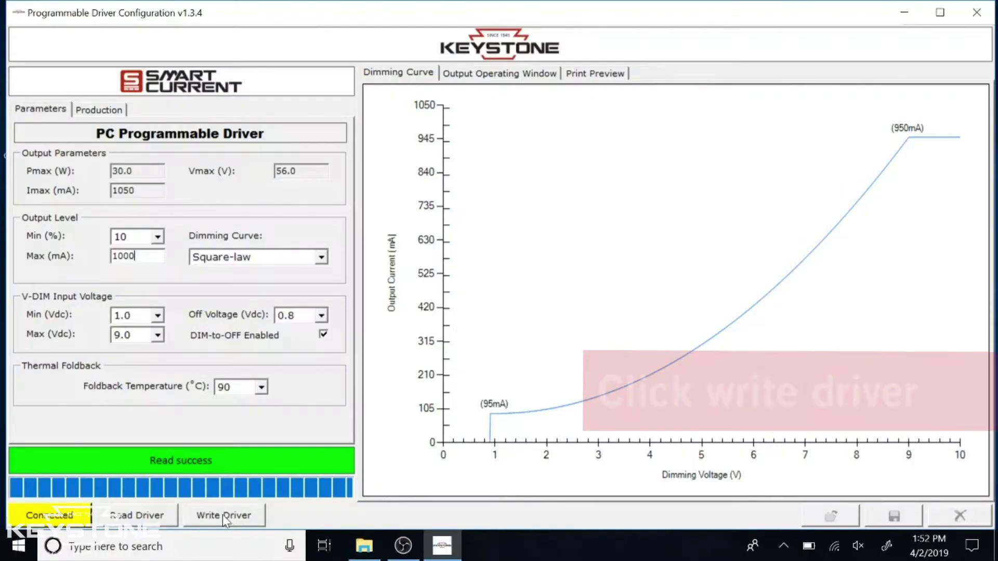
Step: Write the 1000 mA setting to the driver and acknowledge the success message
{"action": "left_click", "coordinate": [222, 516]}
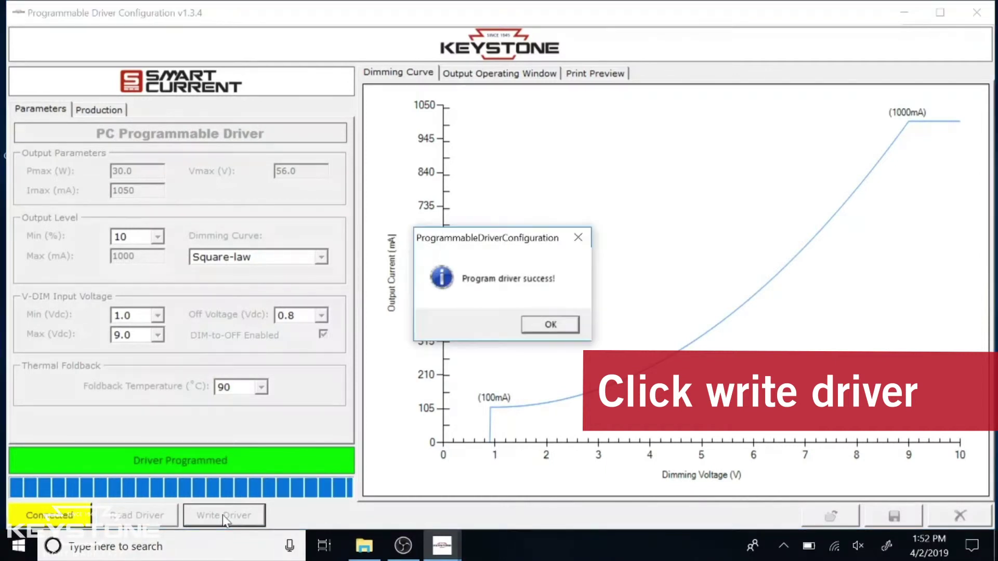
{"action": "left_click", "coordinate": [550, 325]}
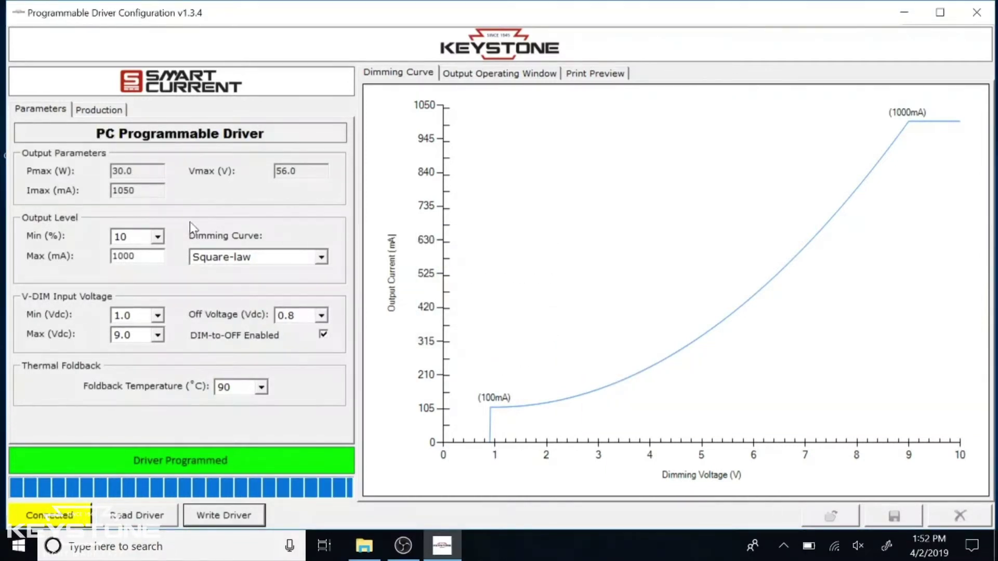
{"action": "left_click", "coordinate": [99, 110]}
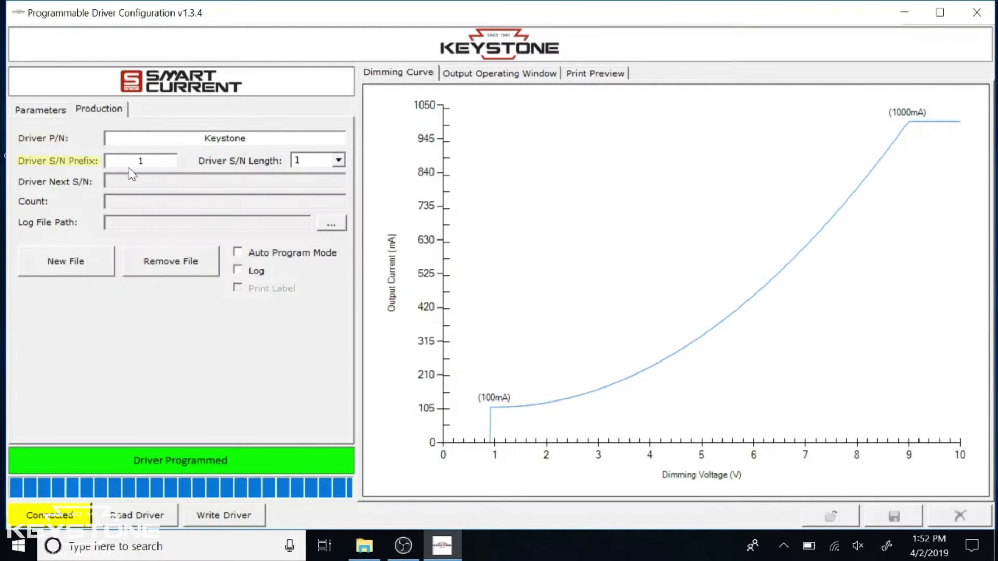
Step: Keep Driver S/N Length at 1 and leave Auto Program Mode off after toggling it
{"action": "left_click", "coordinate": [339, 161]}
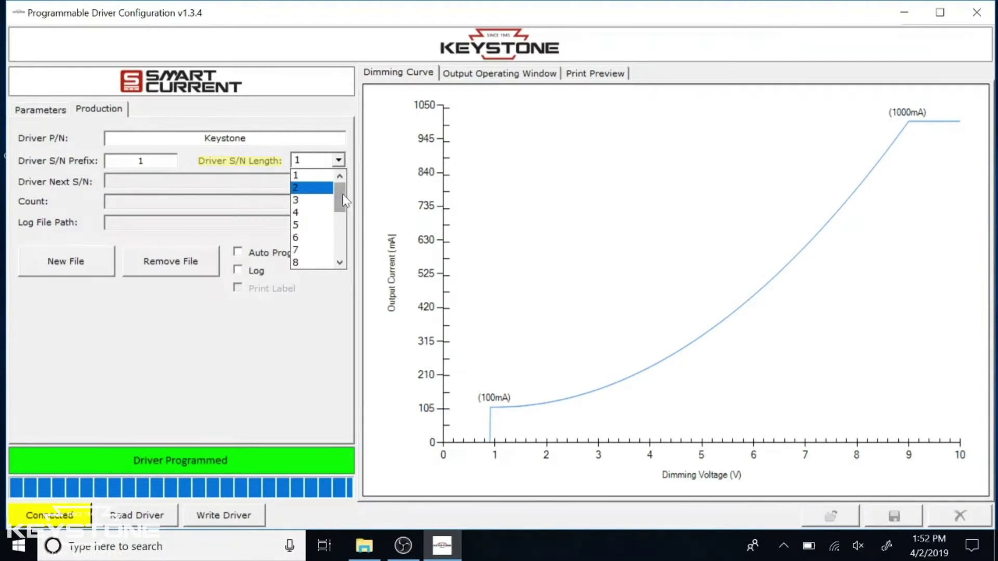
{"action": "left_click", "coordinate": [312, 347]}
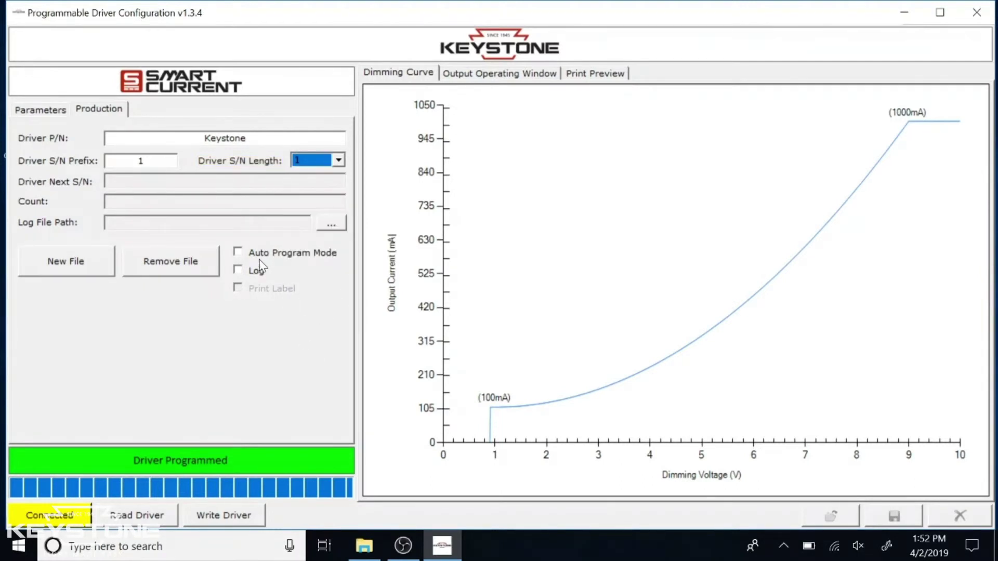
{"action": "left_click", "coordinate": [239, 254]}
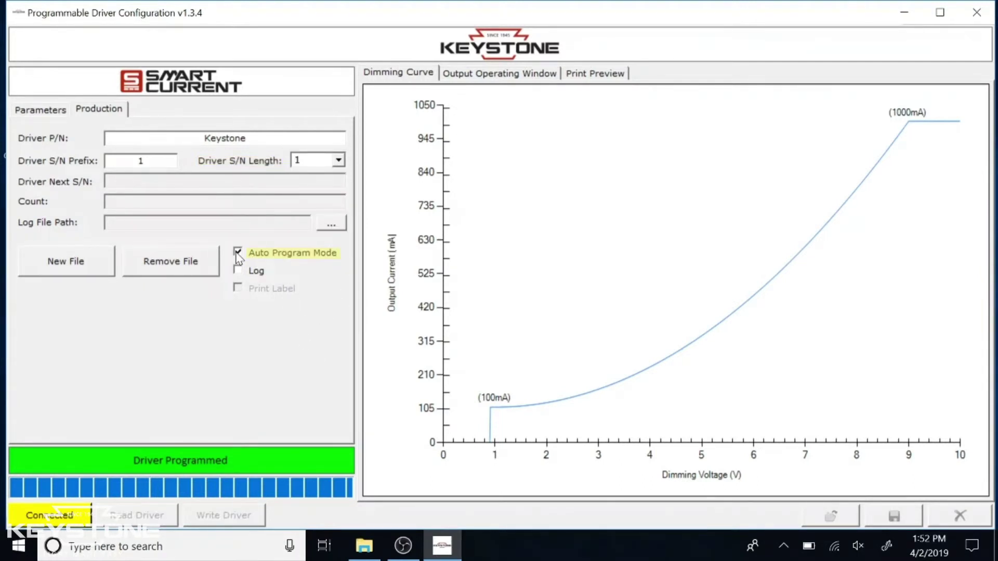
{"action": "left_click", "coordinate": [239, 256]}
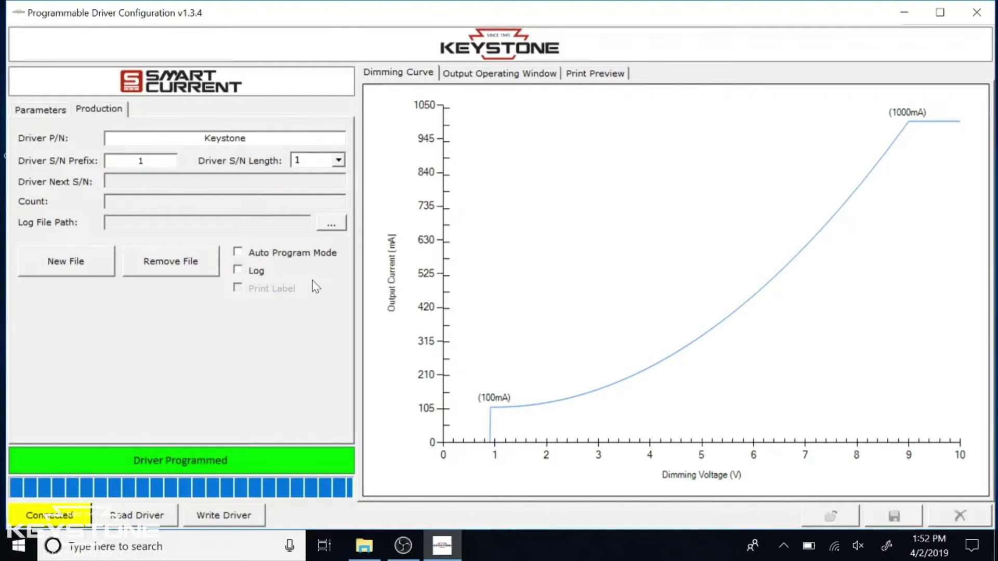
Step: Create the test.csv production log on the Desktop and enable Log
{"action": "left_click", "coordinate": [75, 264]}
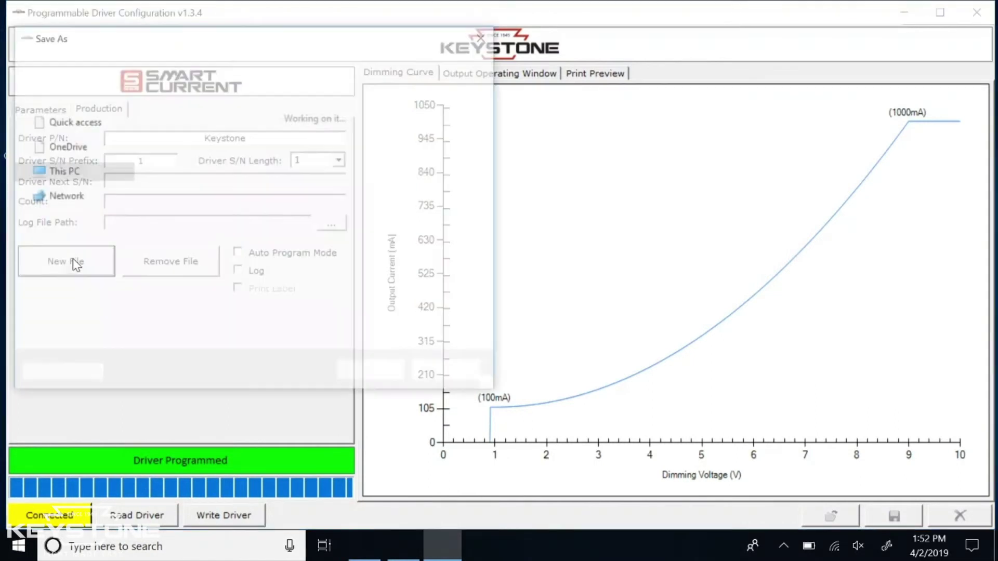
{"action": "type", "text": "est"}
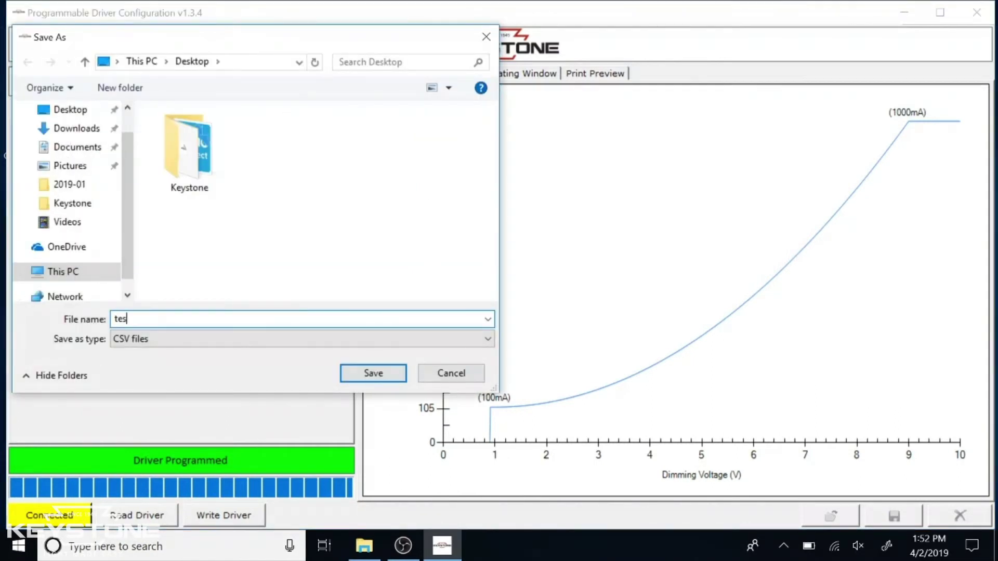
{"action": "key", "text": "Return"}
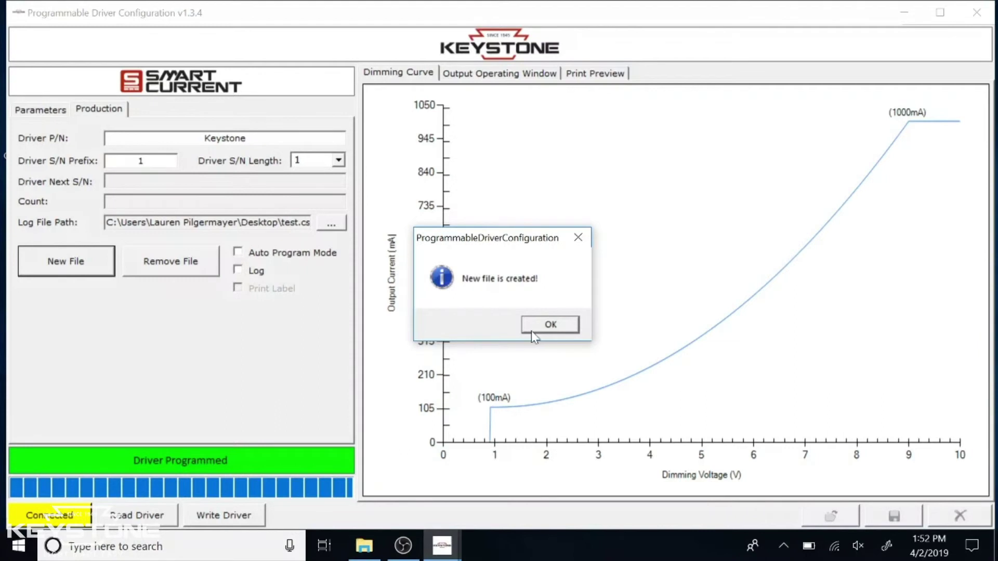
{"action": "left_click", "coordinate": [552, 327]}
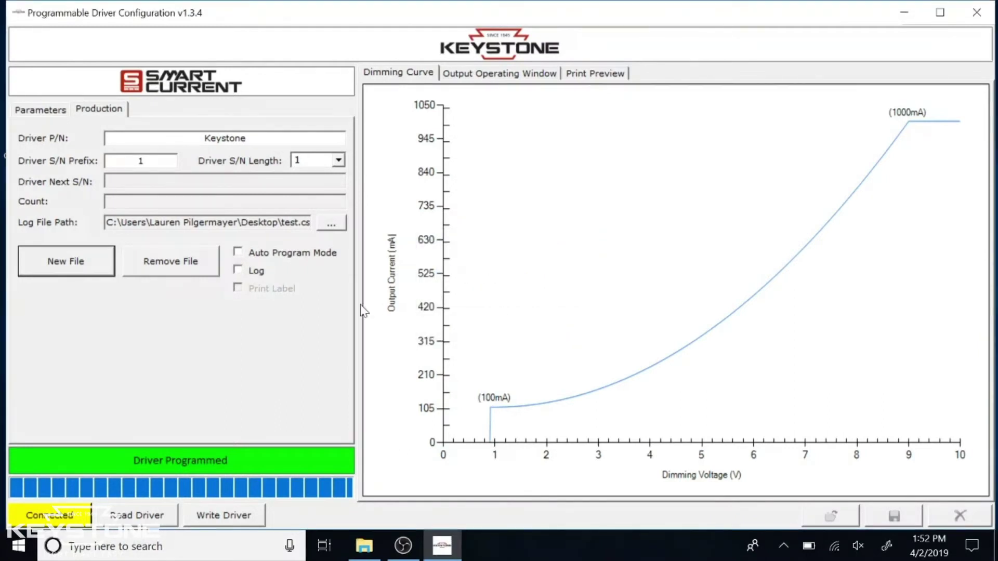
{"action": "left_click", "coordinate": [237, 270]}
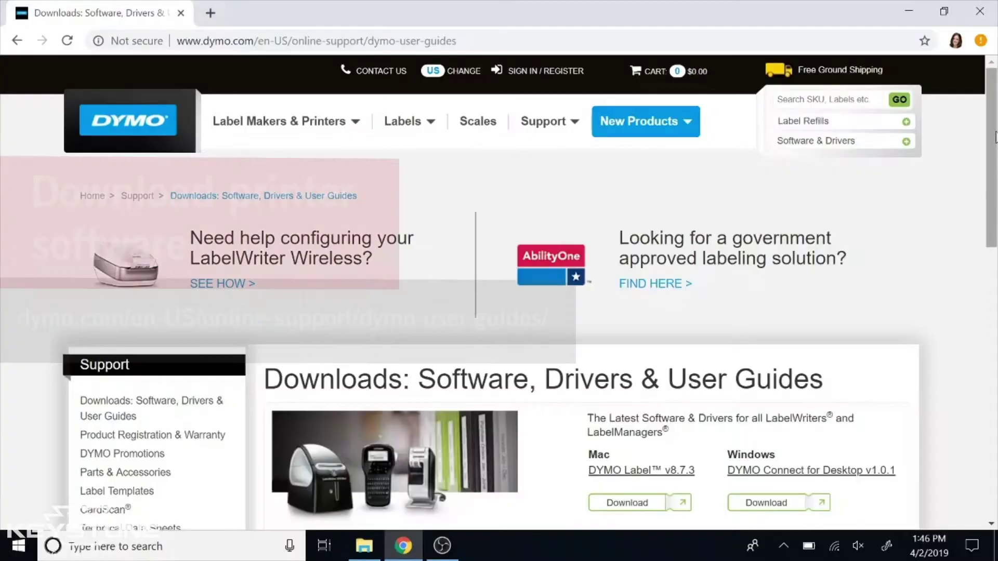
Step: Look up LabelWriter 450 Turbo downloads on DYMO and download the Windows label software
{"action": "left_click", "coordinate": [906, 142]}
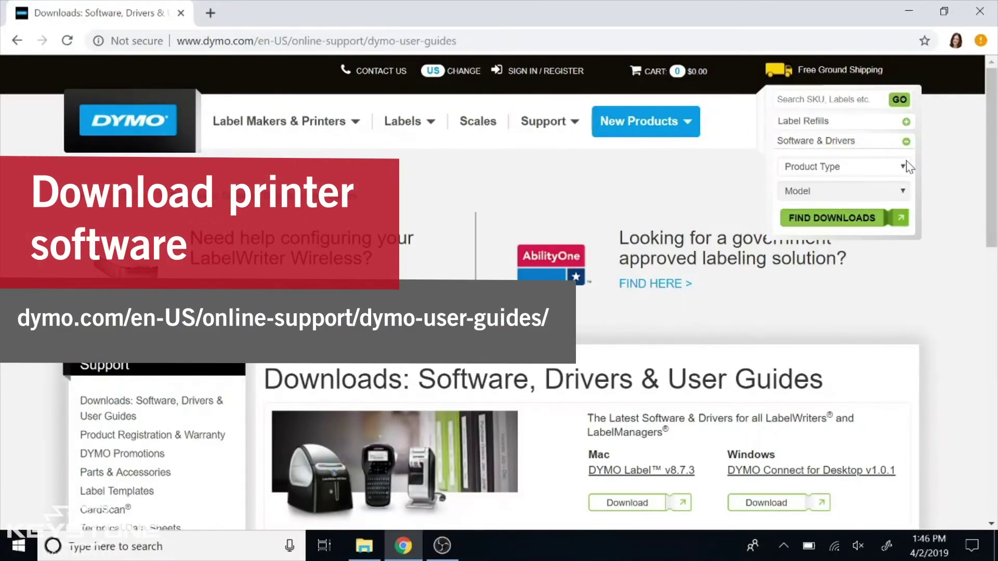
{"action": "left_click", "coordinate": [905, 170]}
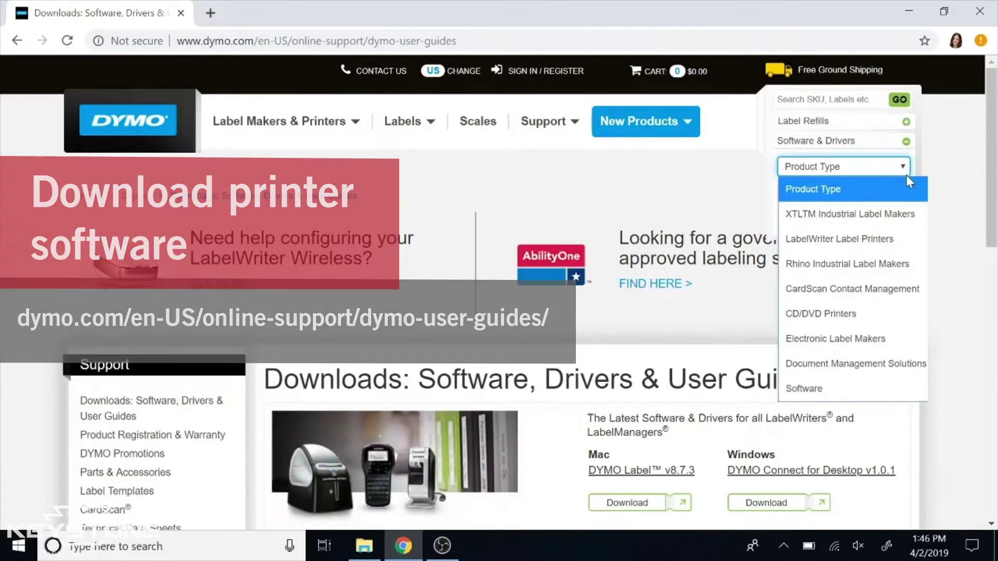
{"action": "left_click", "coordinate": [885, 239]}
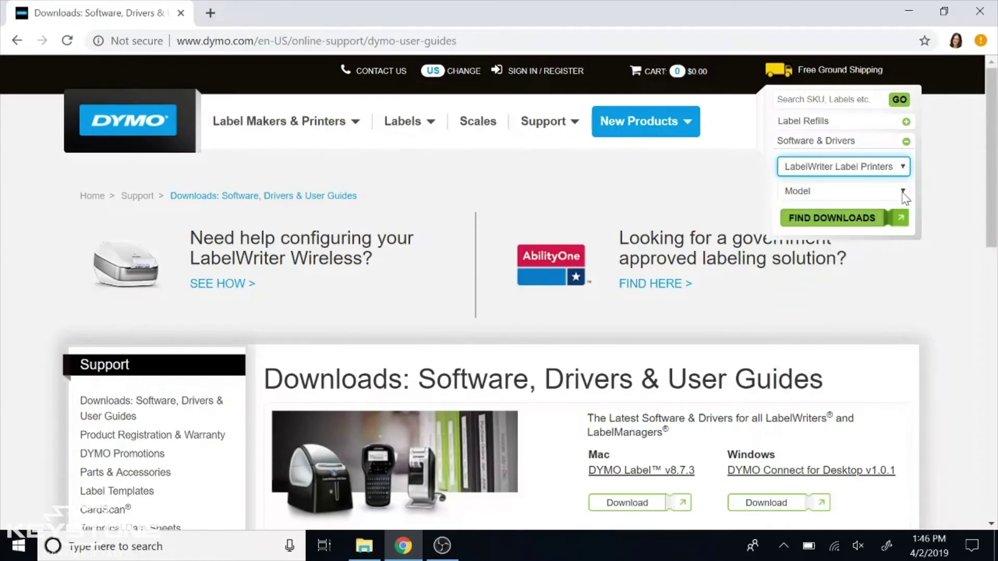
{"action": "left_click", "coordinate": [901, 192]}
{"action": "left_click", "coordinate": [890, 264]}
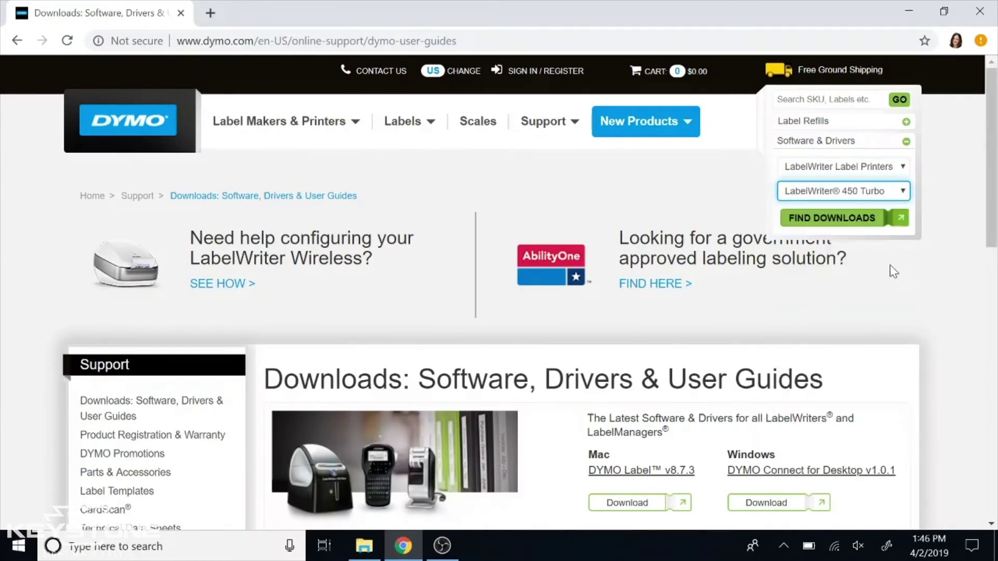
{"action": "left_click", "coordinate": [854, 217]}
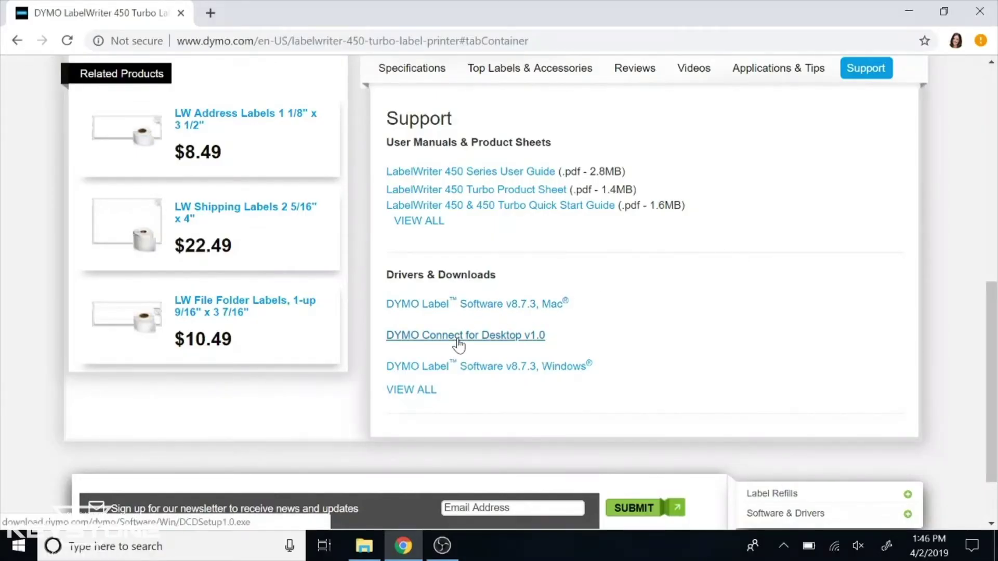
{"action": "left_click", "coordinate": [460, 375]}
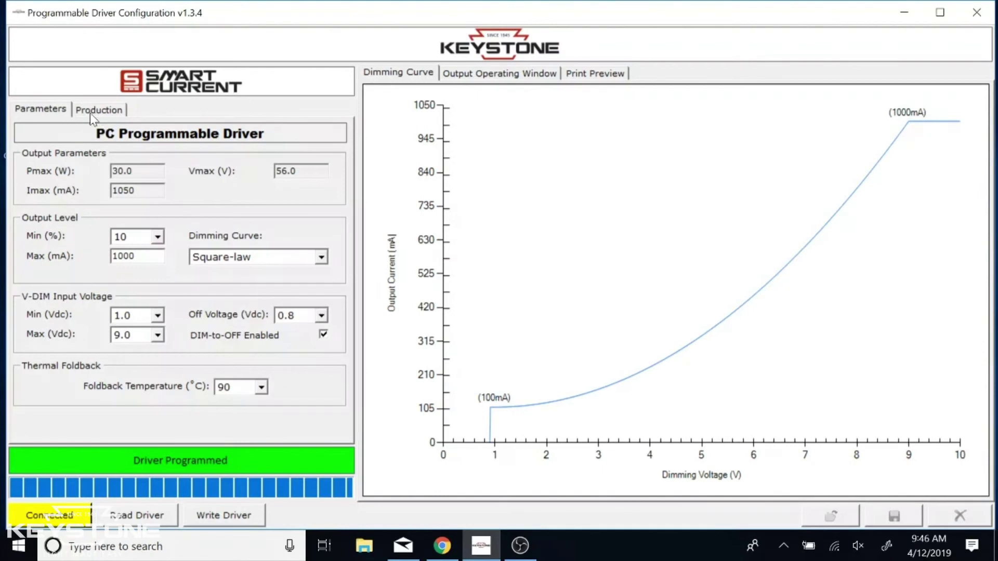
Step: Preview the label on the DYMO LabelWriter 450 Turbo and check Print Label under Production
{"action": "left_click", "coordinate": [597, 76]}
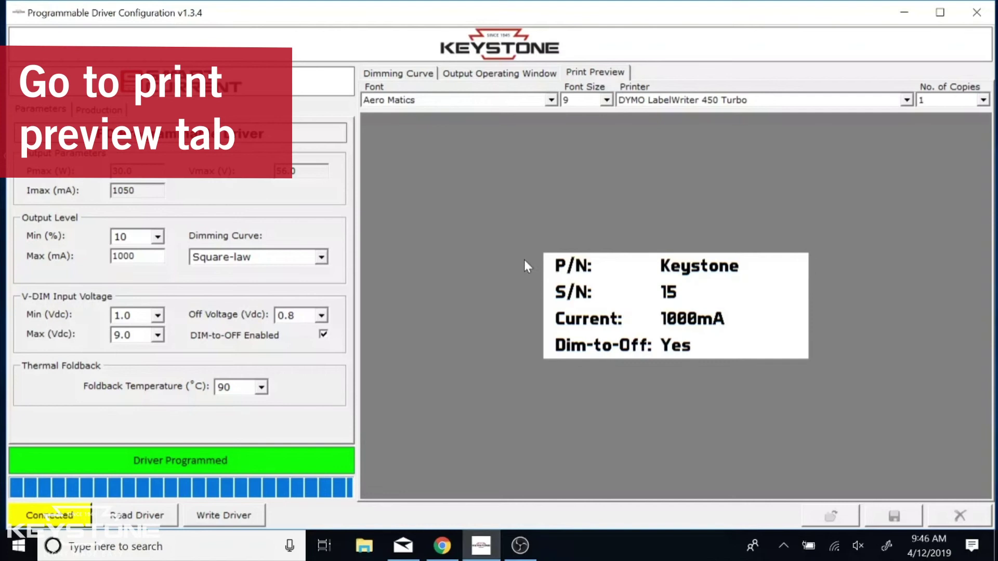
{"action": "left_click", "coordinate": [907, 101]}
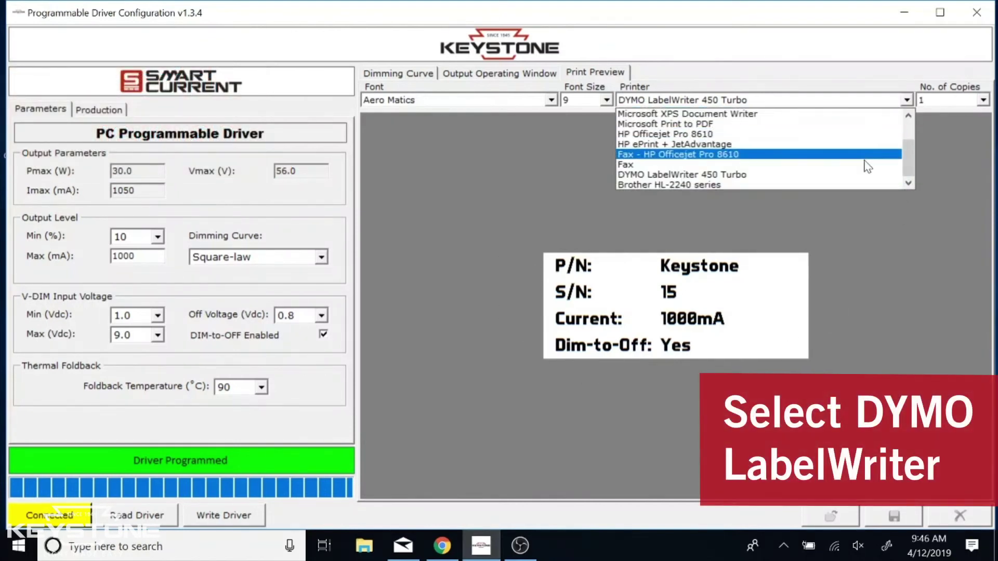
{"action": "left_click", "coordinate": [864, 179]}
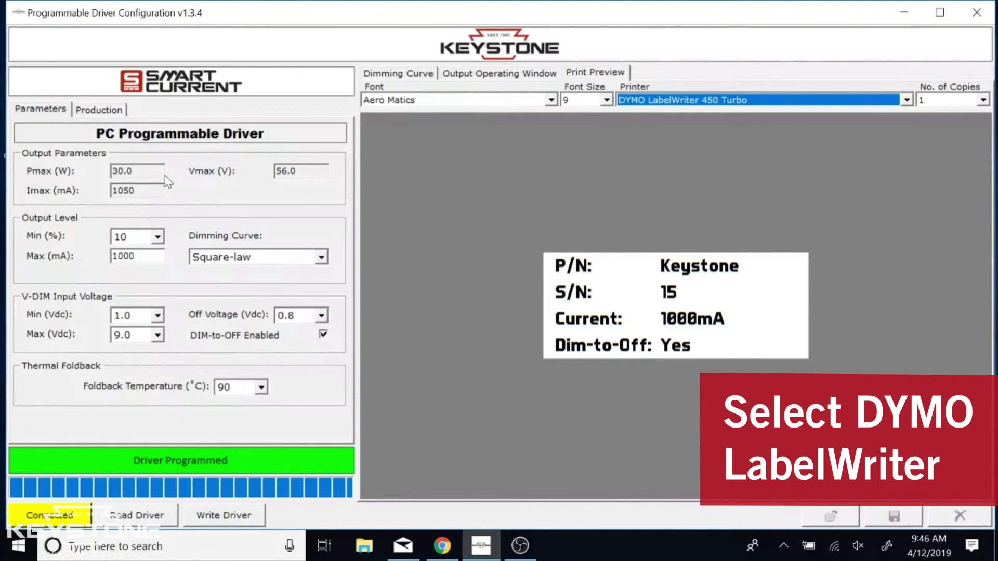
{"action": "left_click", "coordinate": [107, 112]}
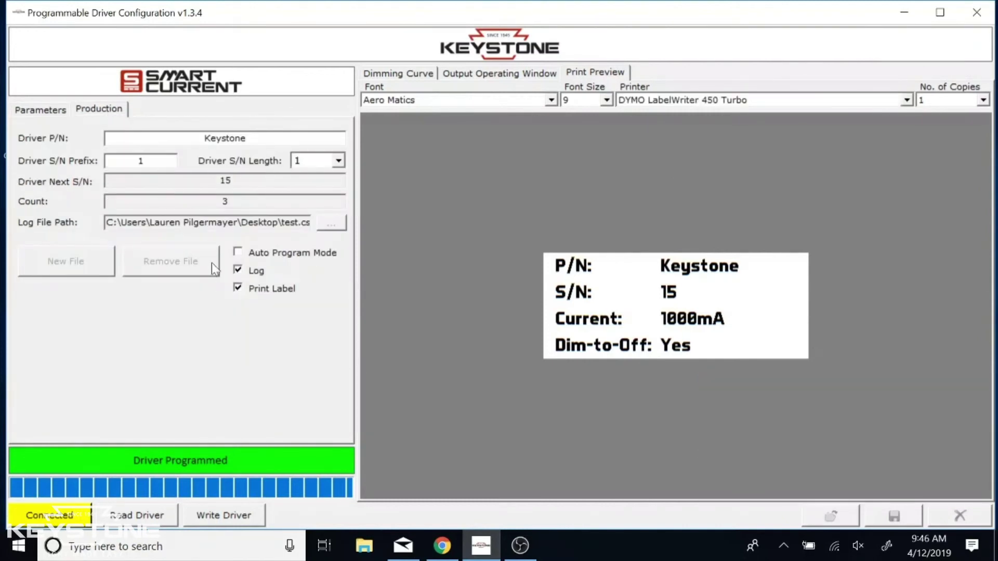
{"action": "left_click", "coordinate": [239, 288]}
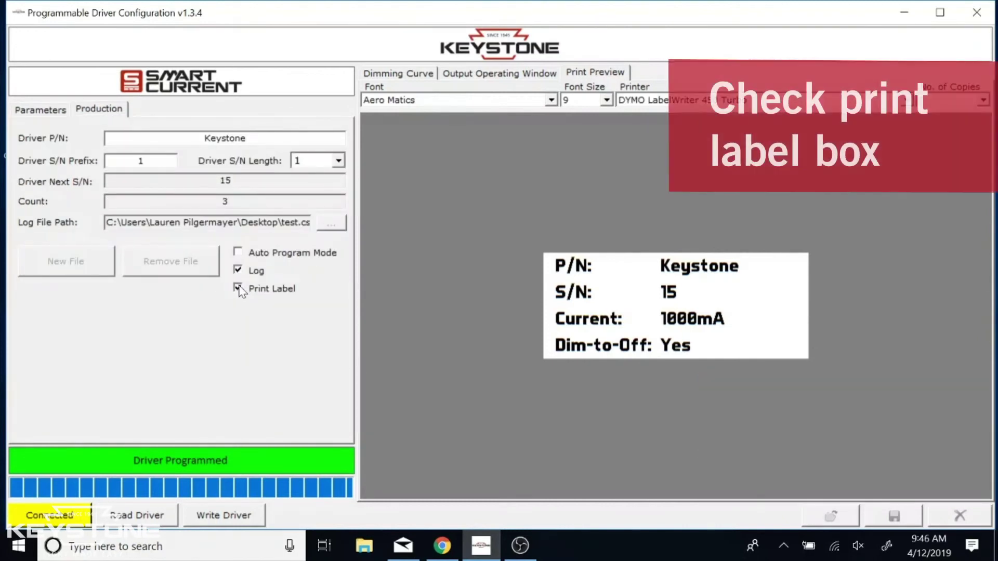